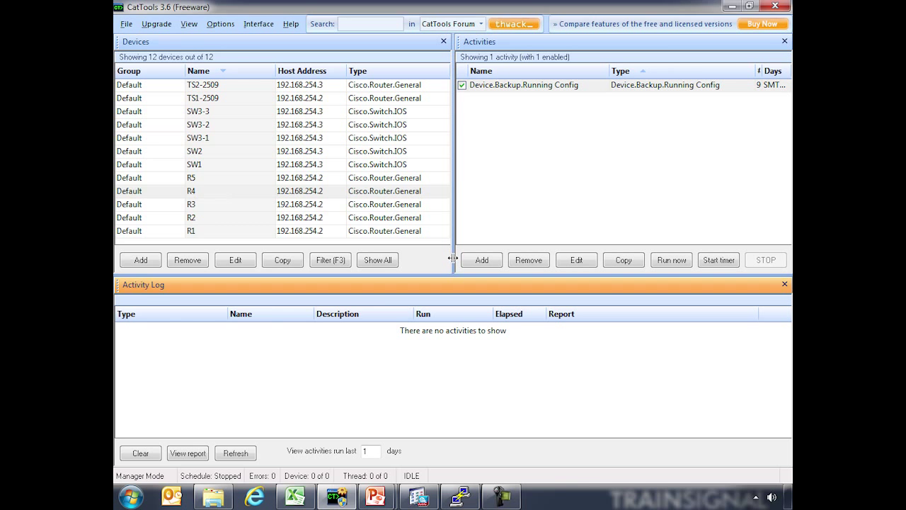
- Run Cisco Configuration Professional as administrator from the Start menu's program folder
key("super")
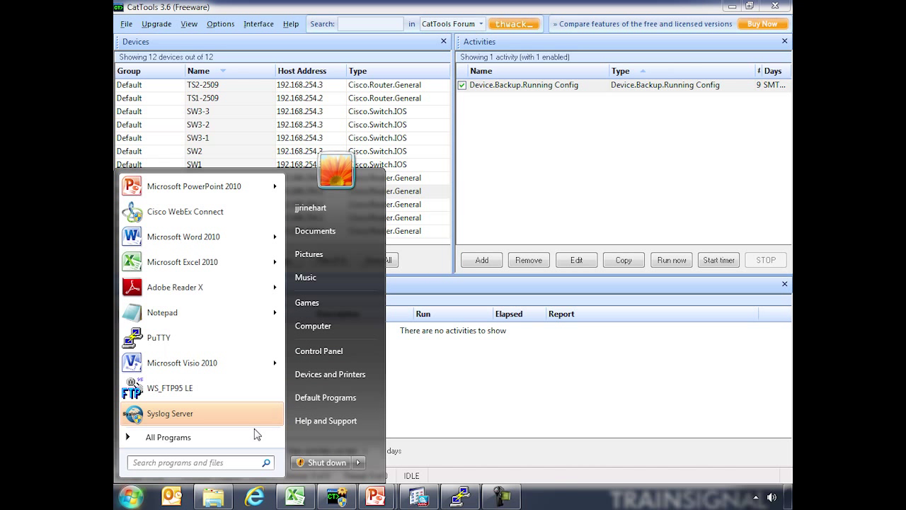
left_click(214, 443)
scroll(142, 395, "down", 1)
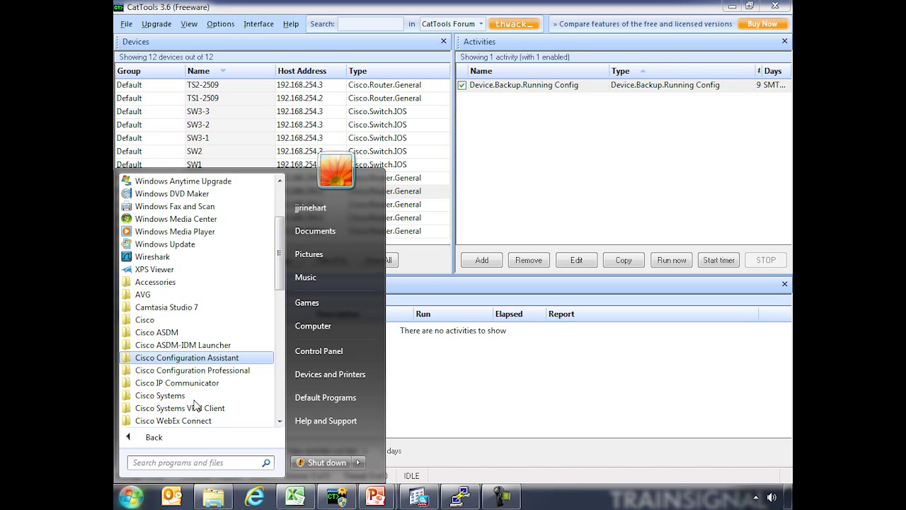
left_click(128, 373)
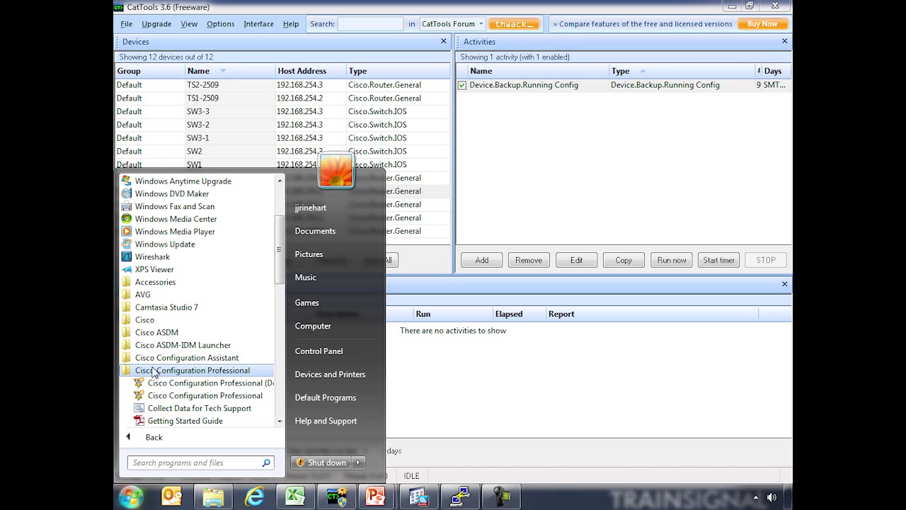
right_click(200, 395)
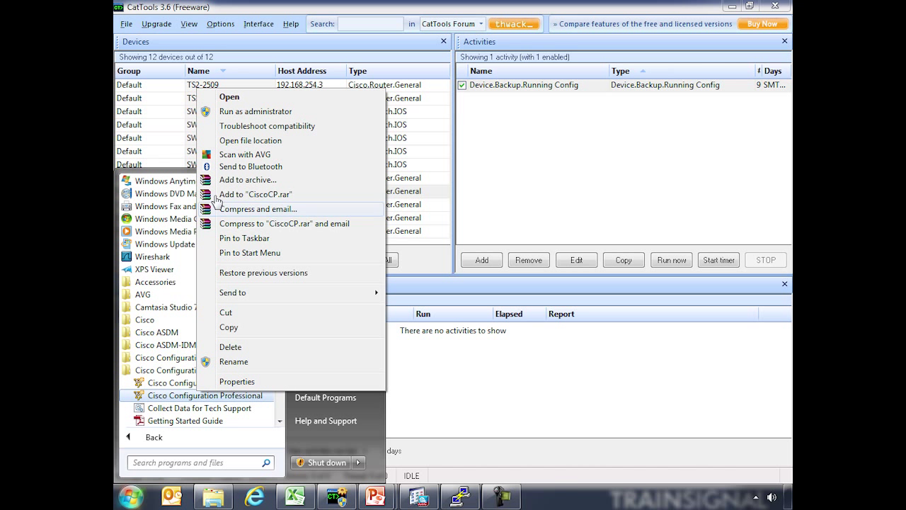
left_click(243, 113)
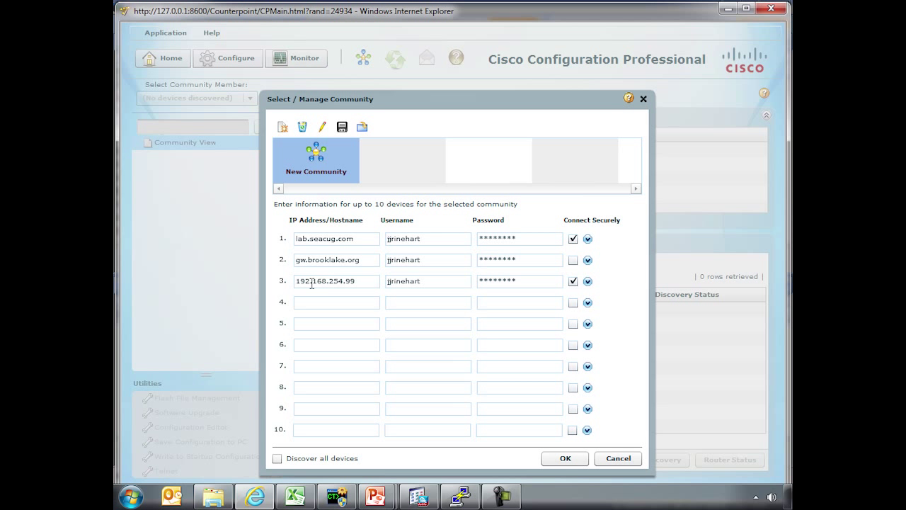
- Select the 192.168.254.99 address in the third device entry and save the community
left_click_drag(366, 277, 299, 283)
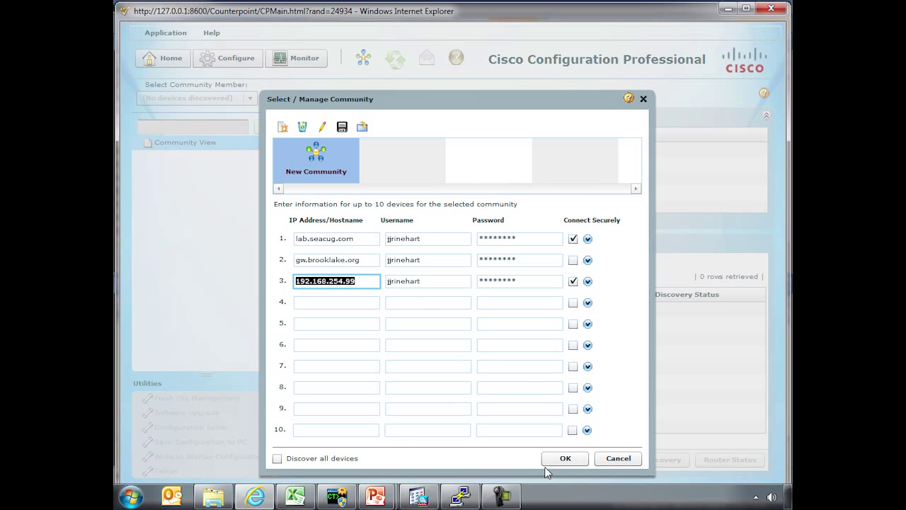
left_click(563, 458)
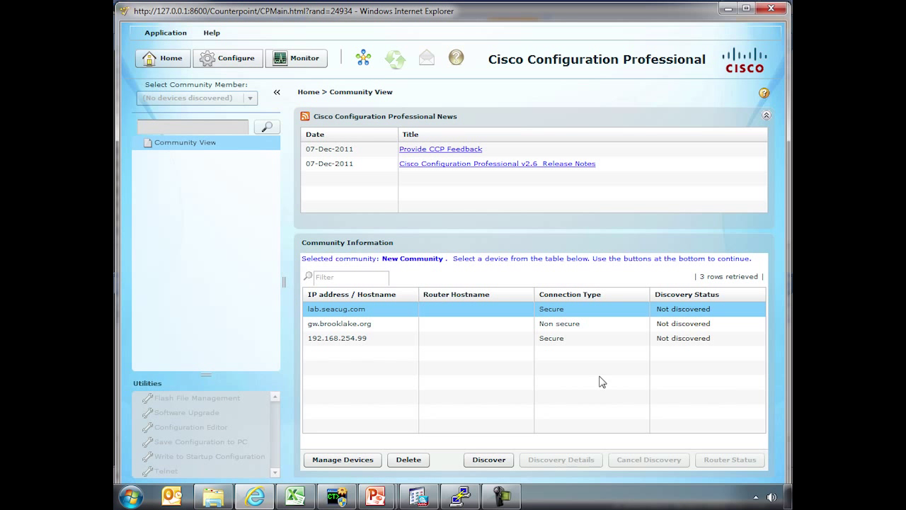
- Discover router 192.168.254.99, trusting its security certificate, and select the discovered R4
left_click(345, 341)
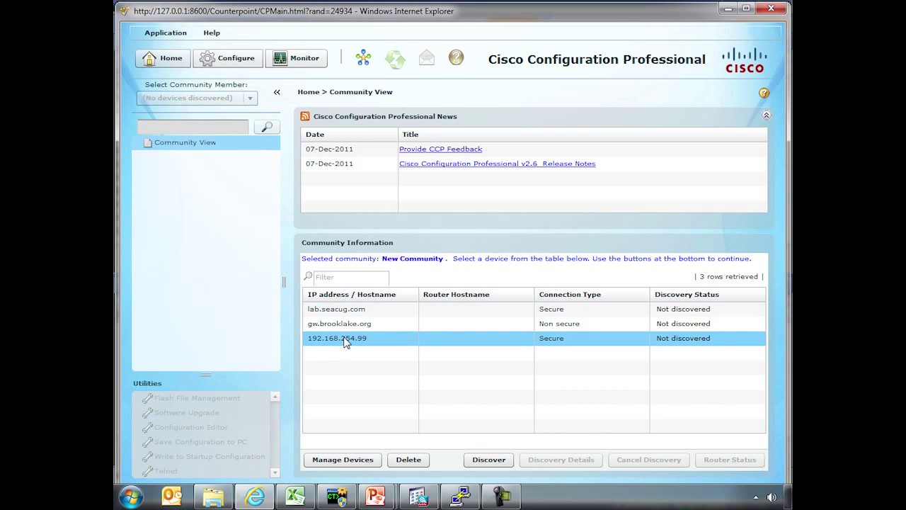
left_click(486, 461)
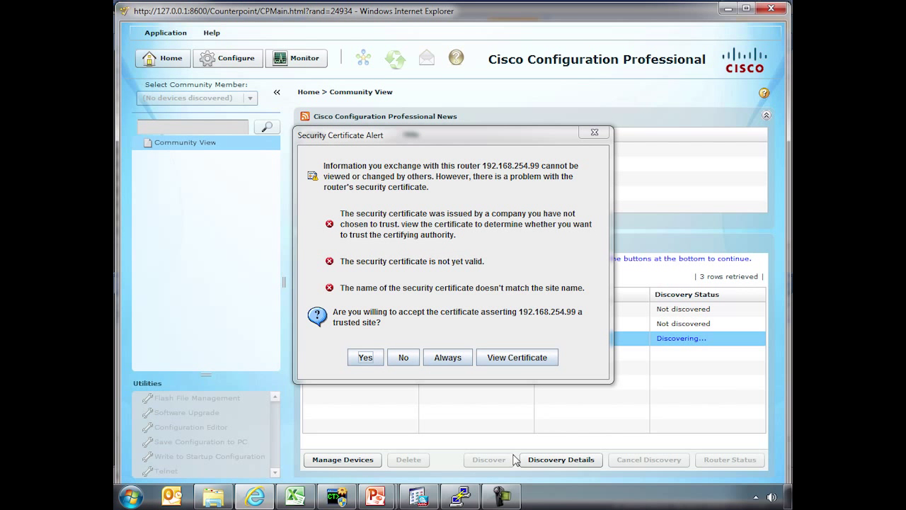
left_click(365, 358)
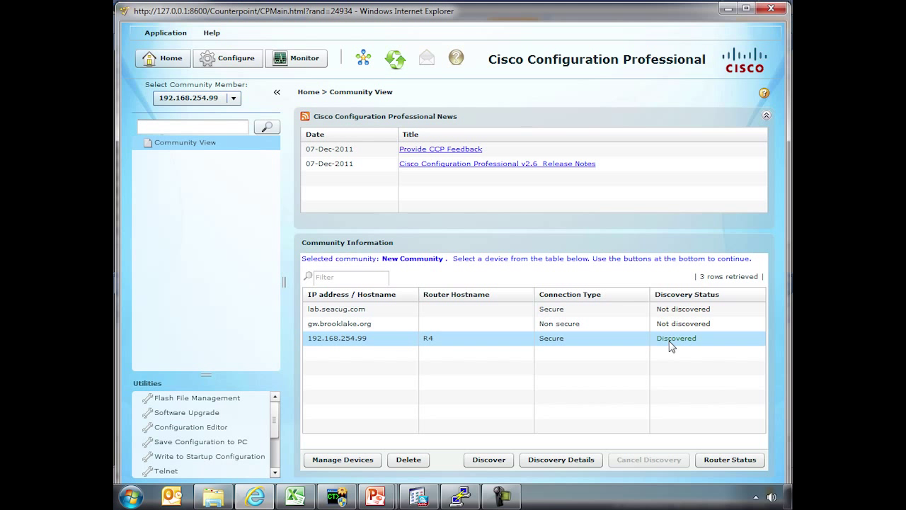
left_click(671, 345)
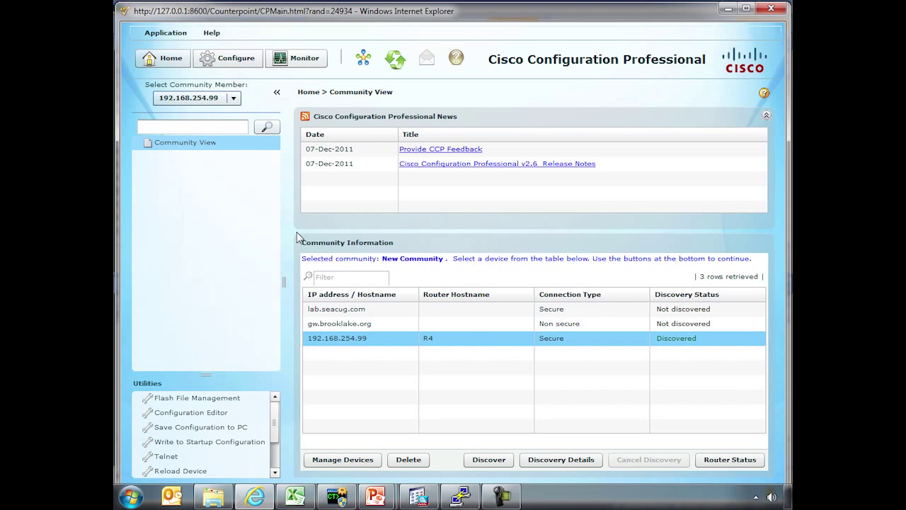
- In Monitor, view R4's router overview and interface status
left_click(288, 62)
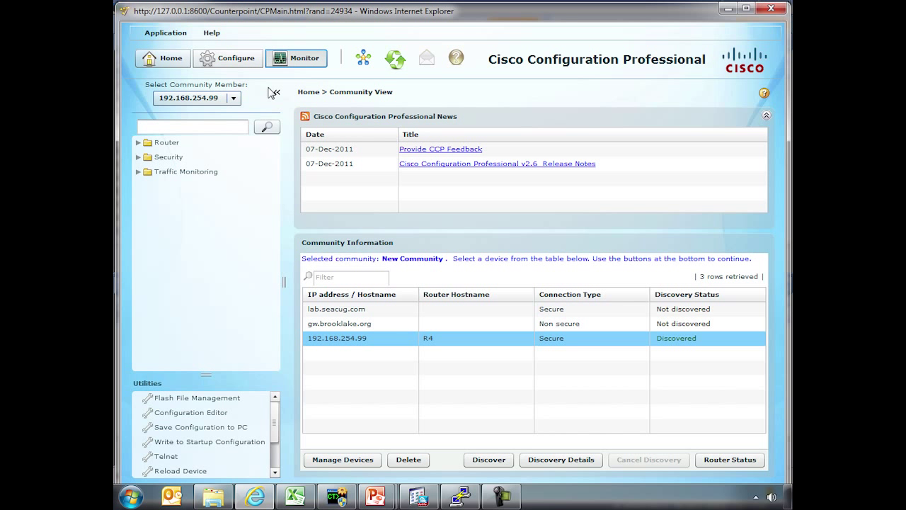
left_click(139, 143)
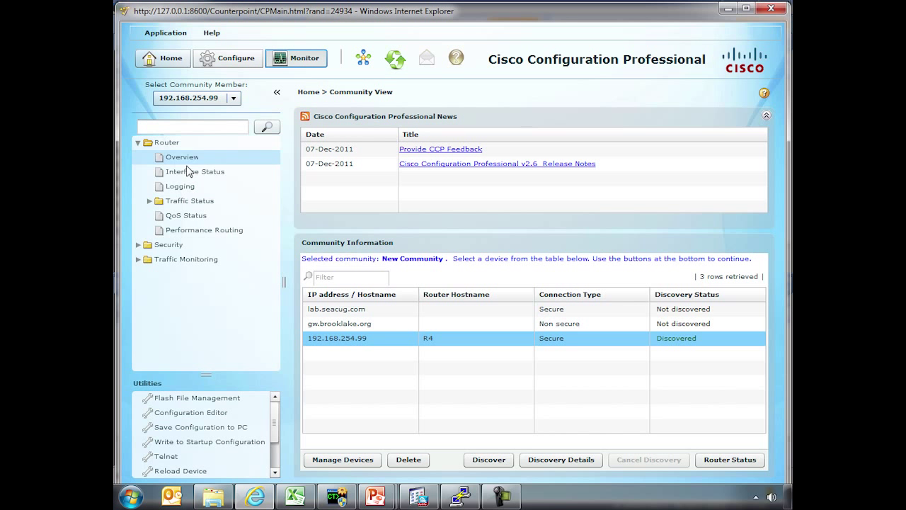
left_click(186, 157)
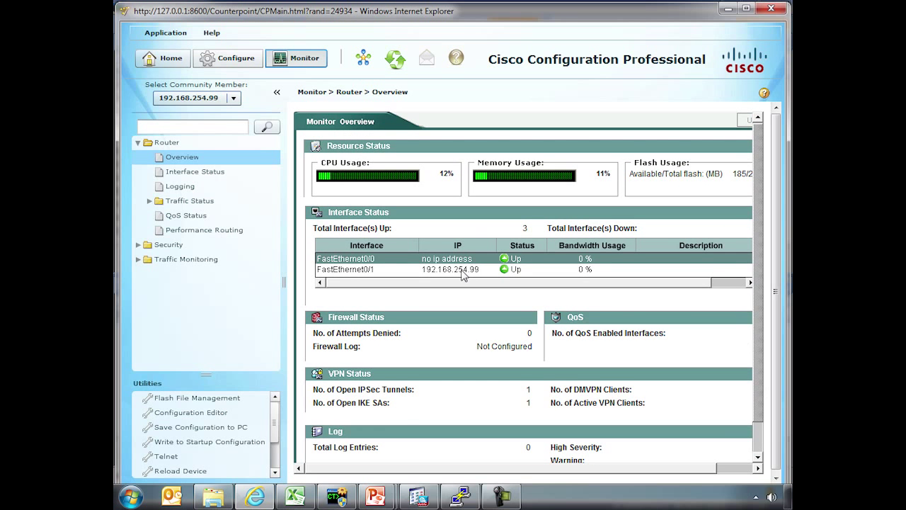
left_click(205, 172)
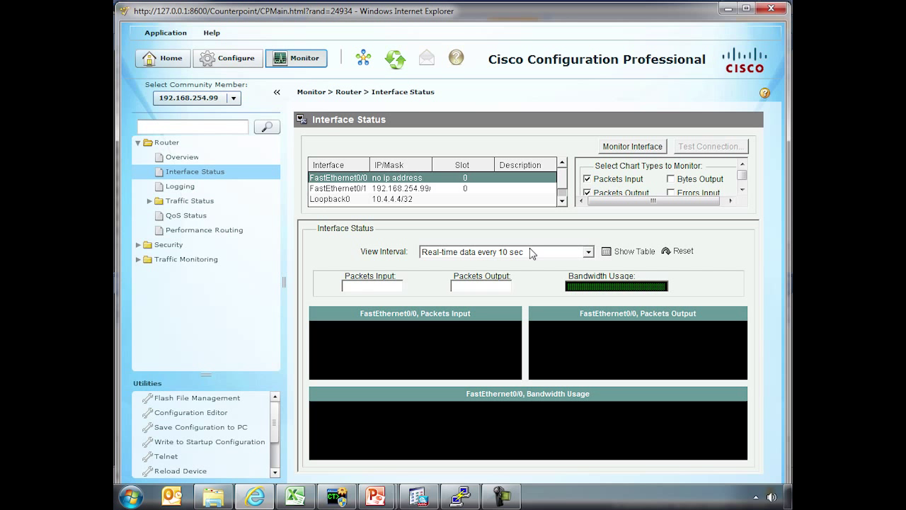
left_click(744, 182)
- View R4's logging page, including the Firewall Log and Application Security Log tabs
left_click(185, 186)
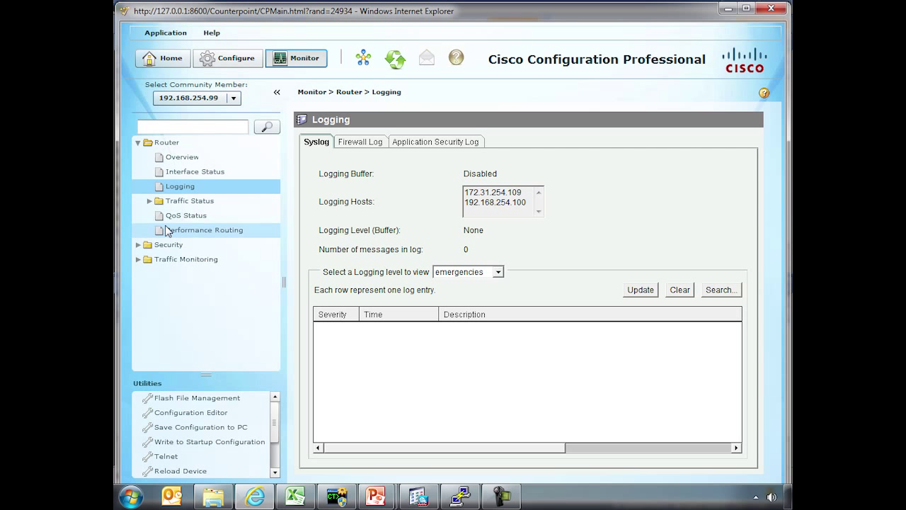
left_click(139, 245)
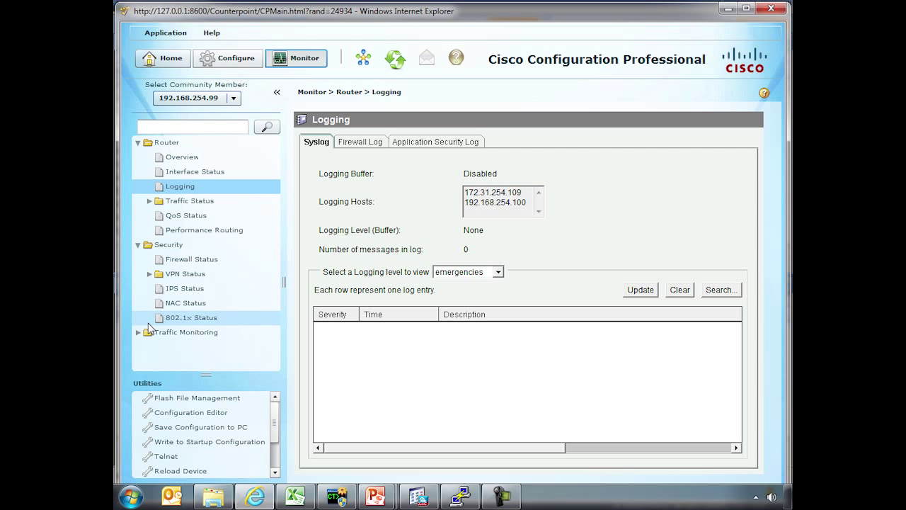
left_click(138, 332)
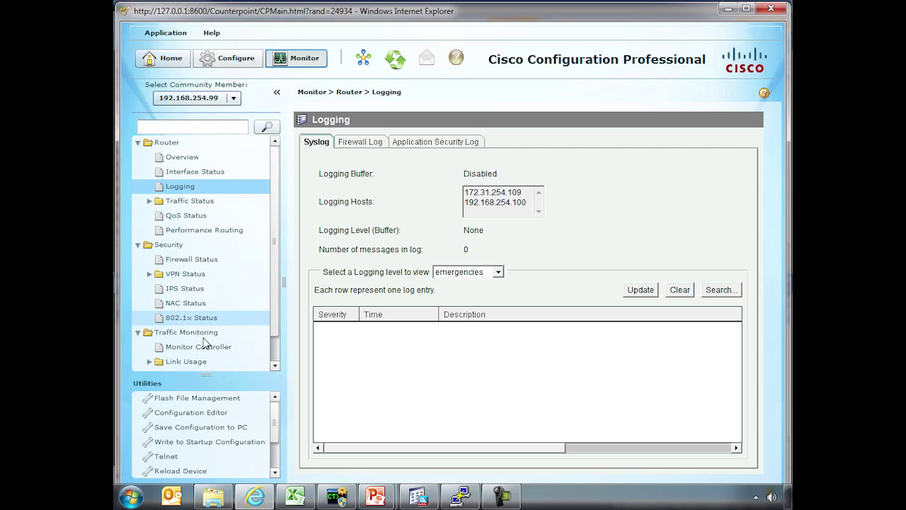
left_click(370, 144)
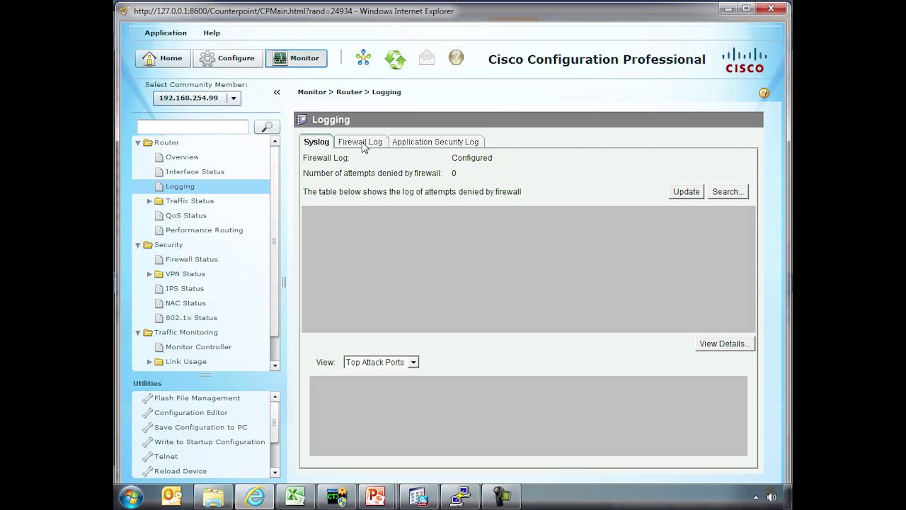
left_click(429, 144)
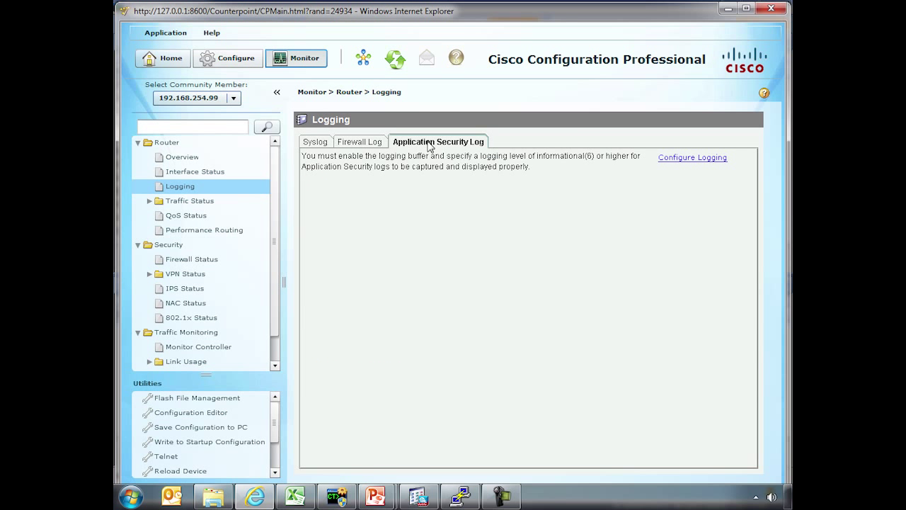
- Go to Configure > Interface and Connections on the Edit Interface/Connection tab
left_click(228, 62)
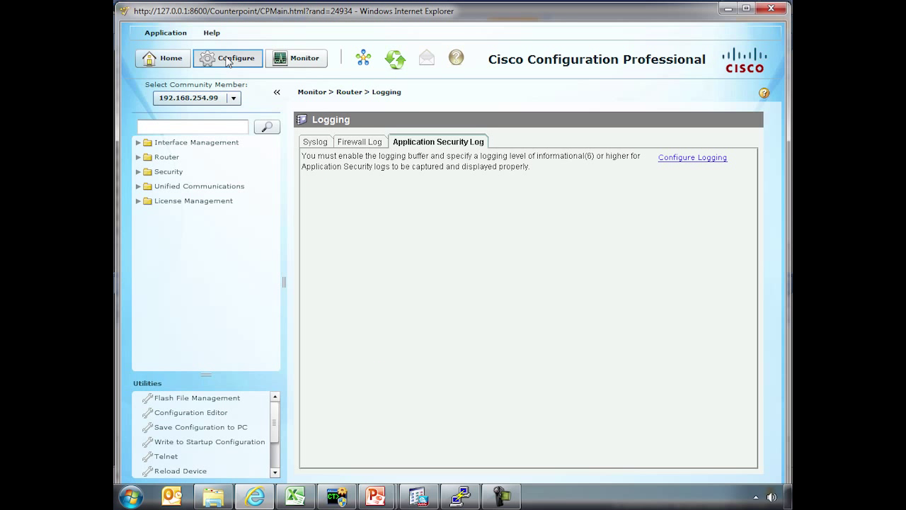
left_click(145, 143)
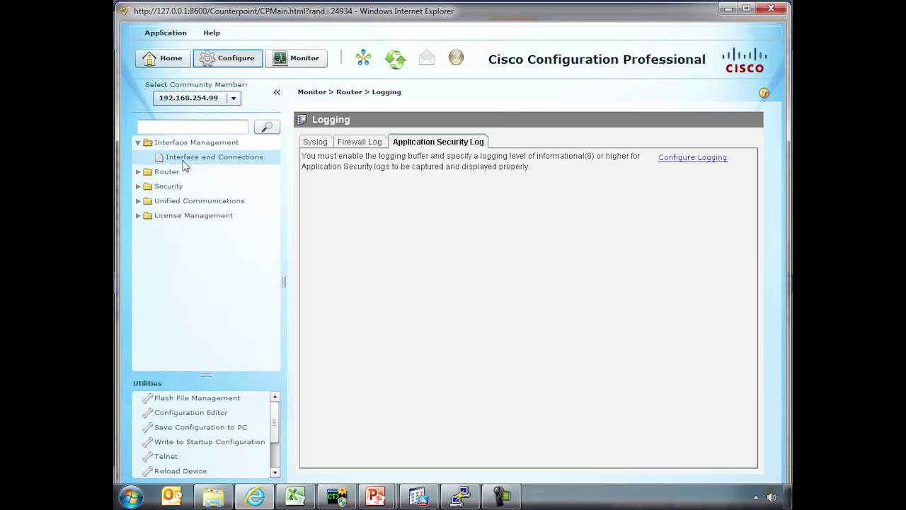
left_click(186, 158)
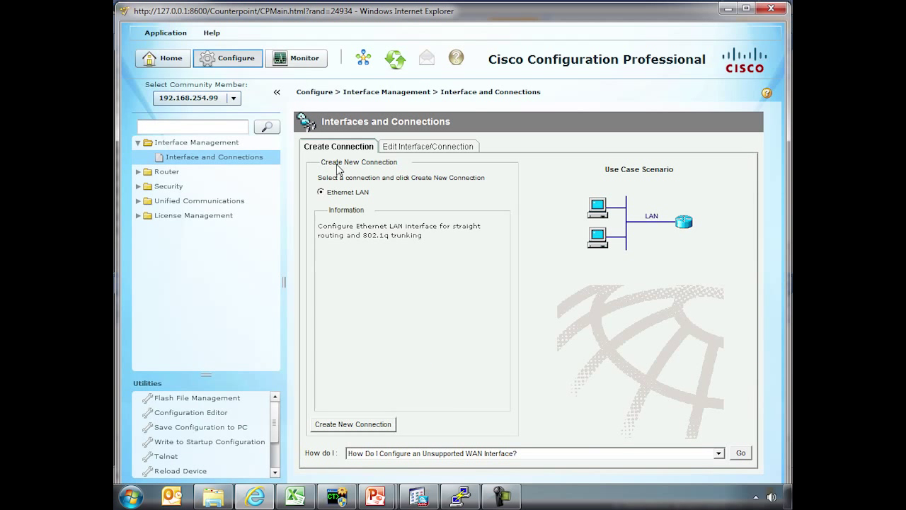
left_click(412, 150)
- Inspect FastEthernet0/0.3, FastEthernet0/0.33 and Tunnel0, then edit Tunnel0
left_click(358, 215)
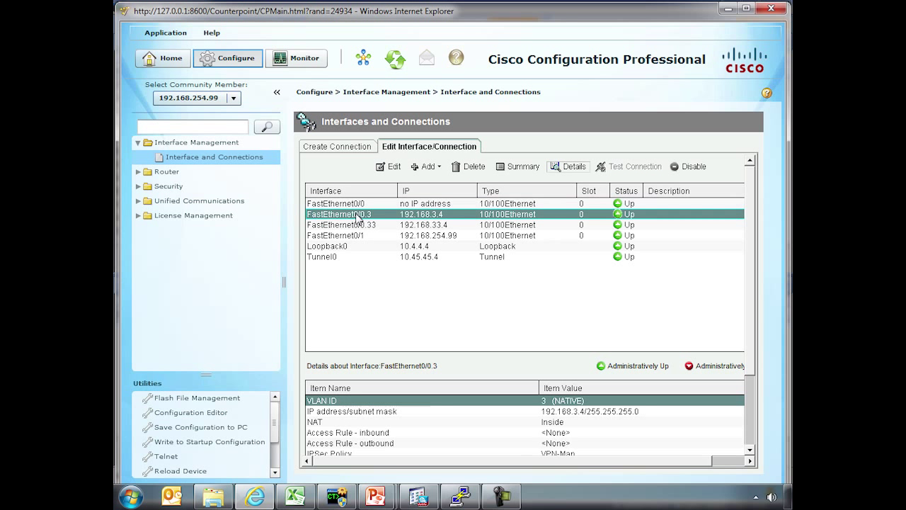
left_click(358, 226)
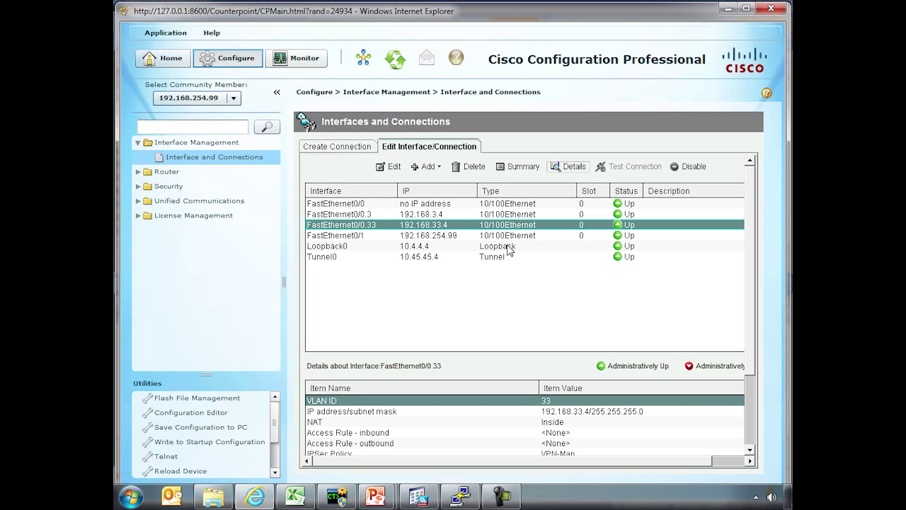
left_click(334, 259)
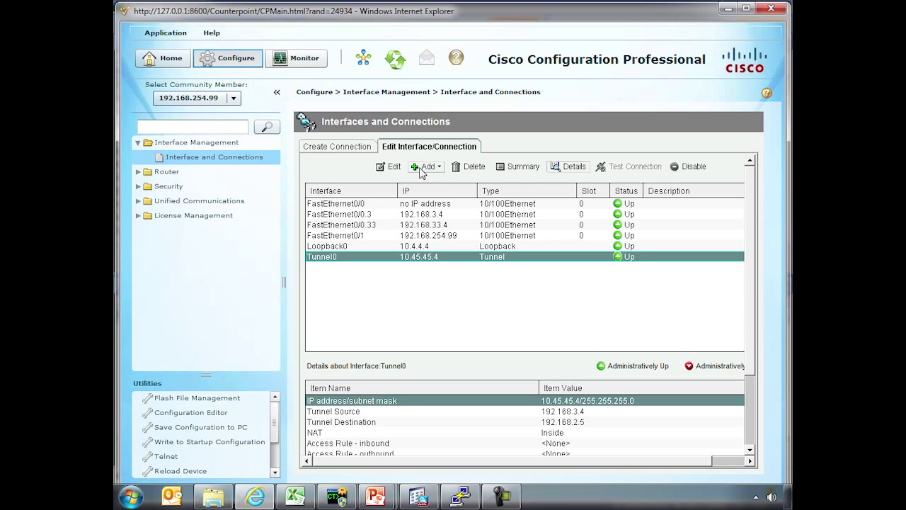
left_click(391, 168)
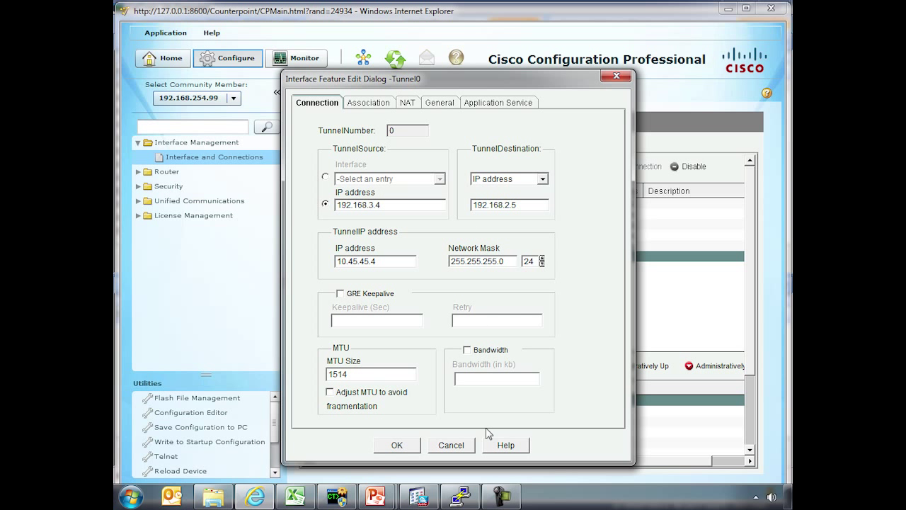
- Review Tunnel0's Association, NAT, General and Application Service tabs, then close without saving
left_click(365, 104)
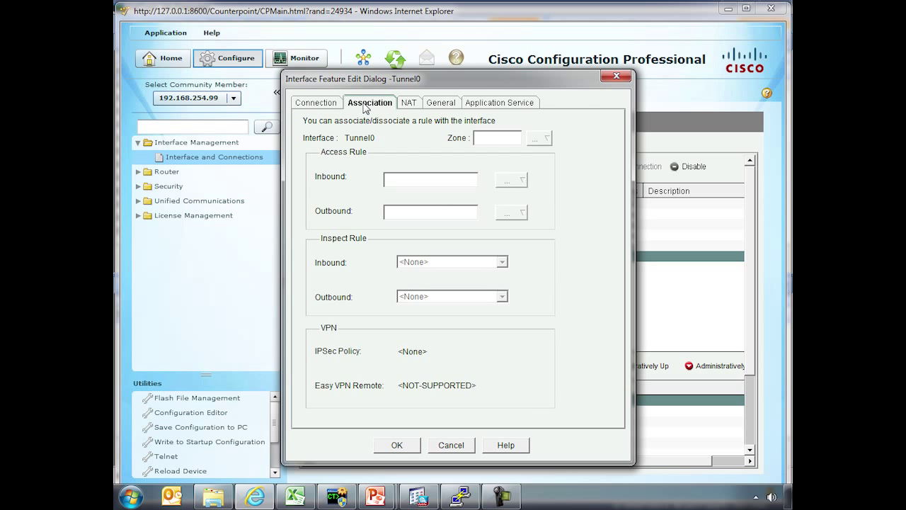
left_click(412, 106)
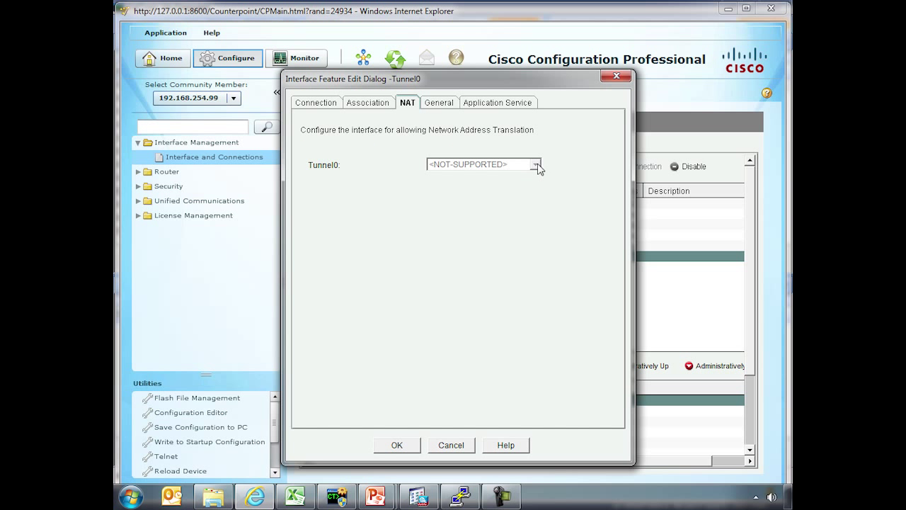
left_click(441, 107)
left_click(515, 107)
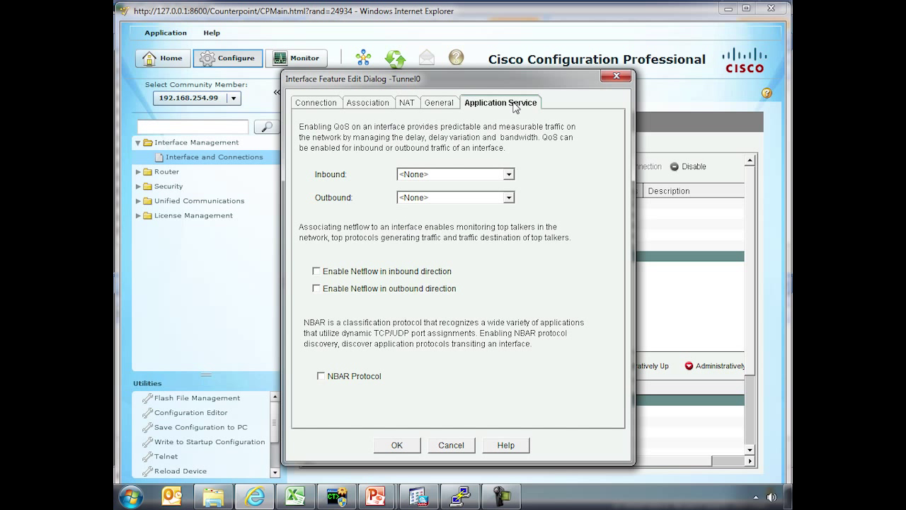
left_click(458, 447)
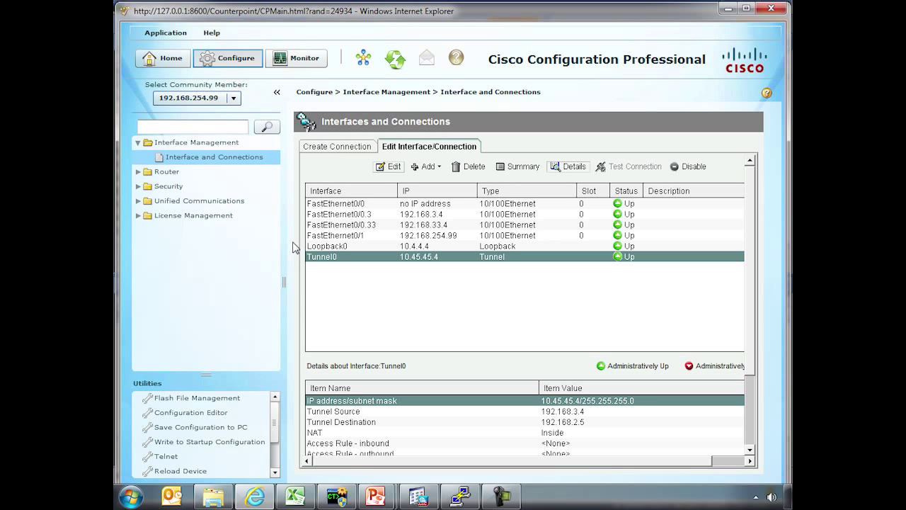
- Review R4's router options, NTP server 128.249.1.1 and date/time source, then User Accounts/View
left_click(138, 172)
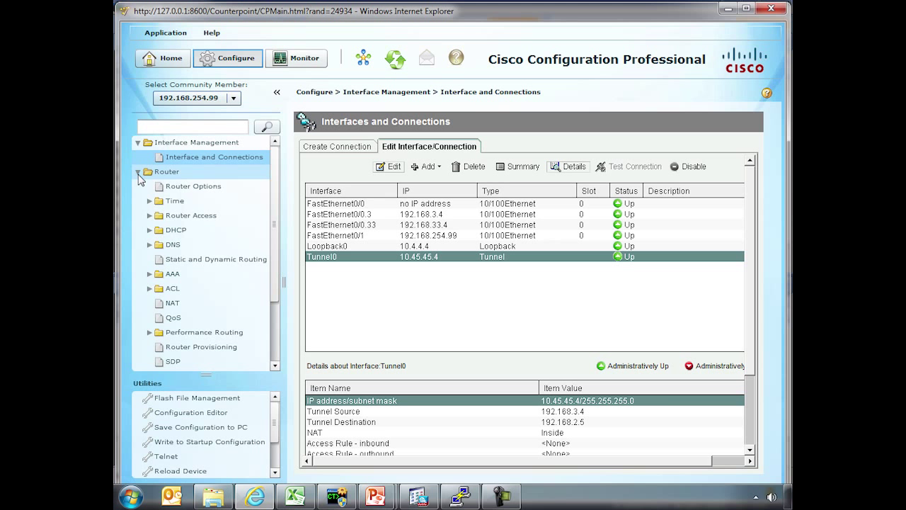
left_click(202, 186)
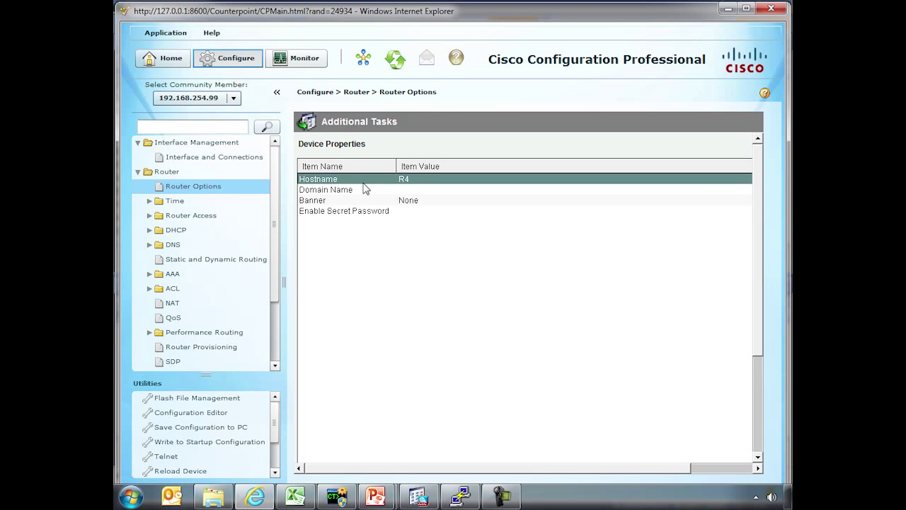
left_click(150, 201)
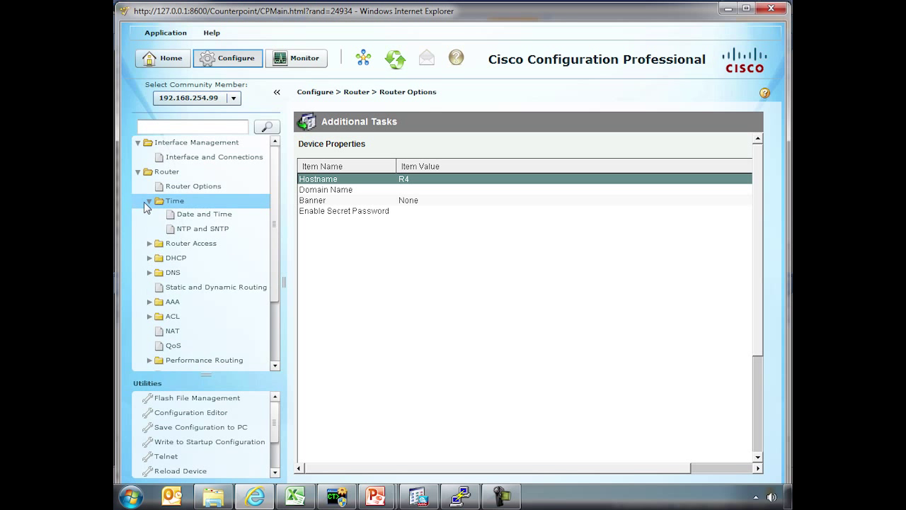
left_click(187, 230)
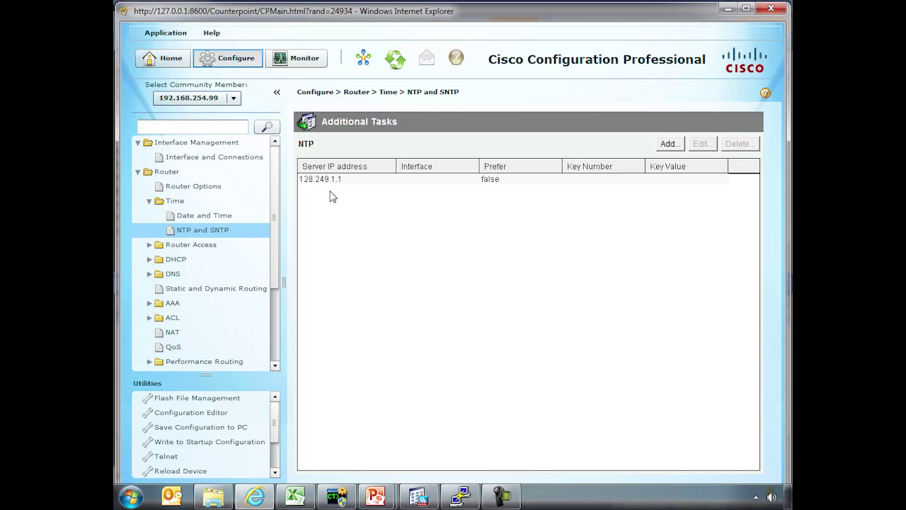
left_click(356, 182)
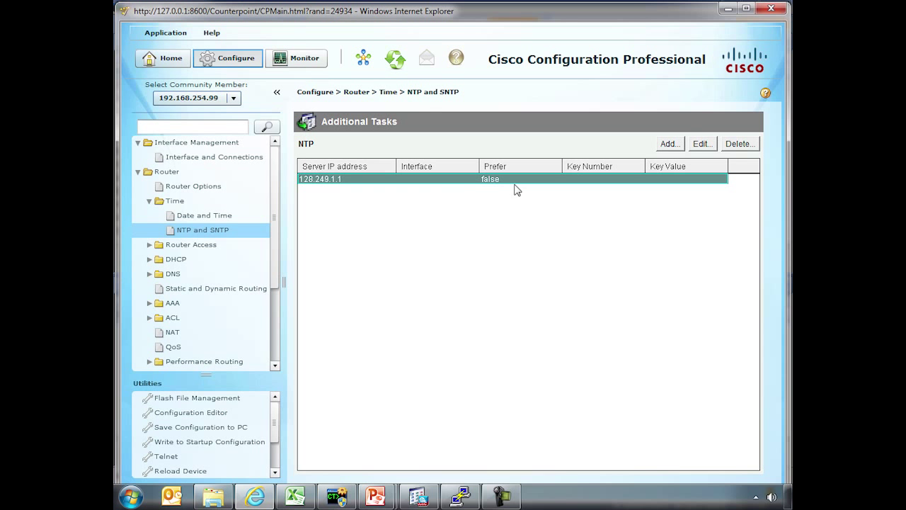
left_click(211, 214)
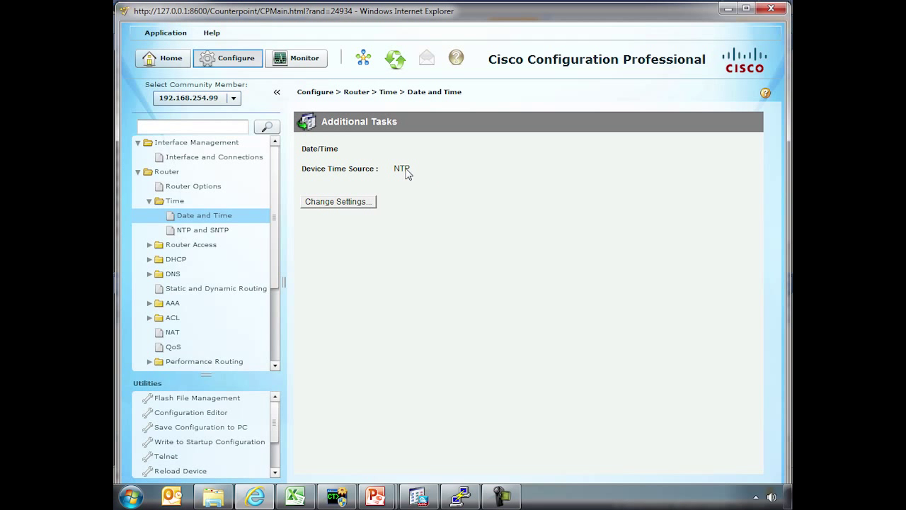
left_click(149, 201)
left_click(149, 215)
- View the user accounts page and browse the ACL and ACL object group nodes
left_click(189, 230)
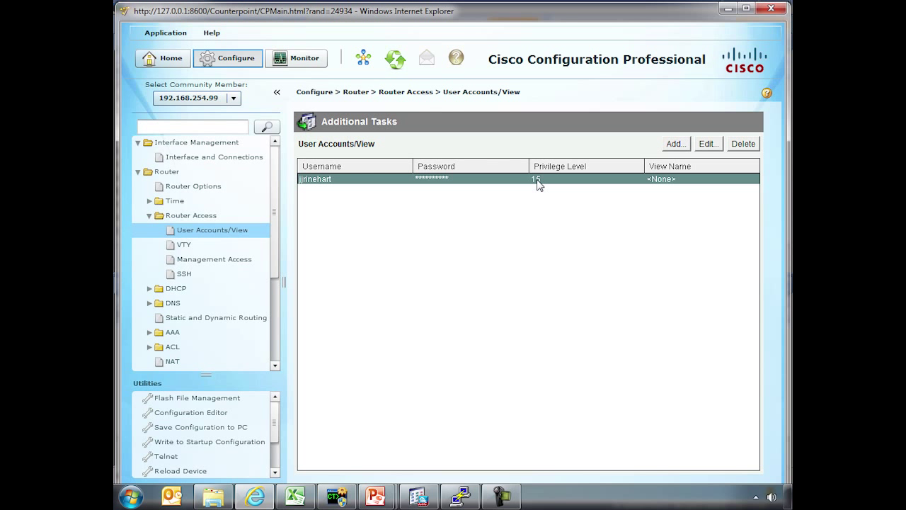
left_click(149, 216)
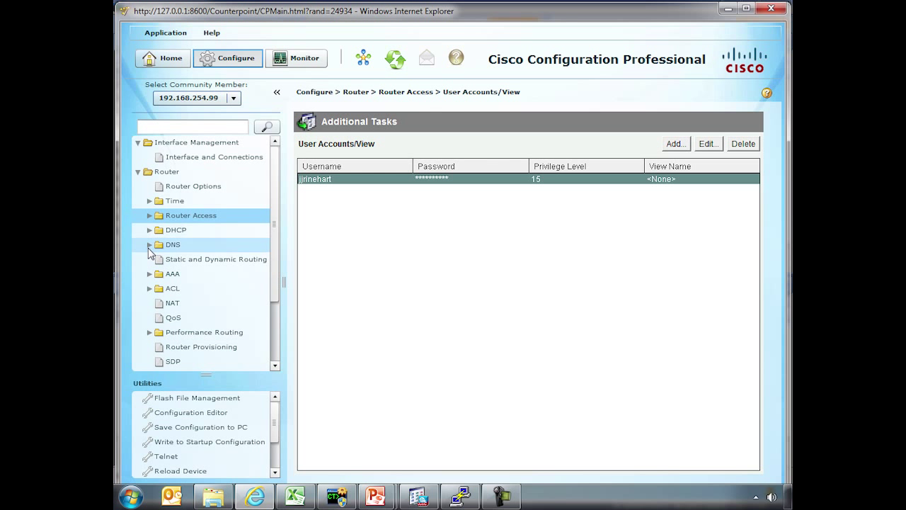
left_click(149, 288)
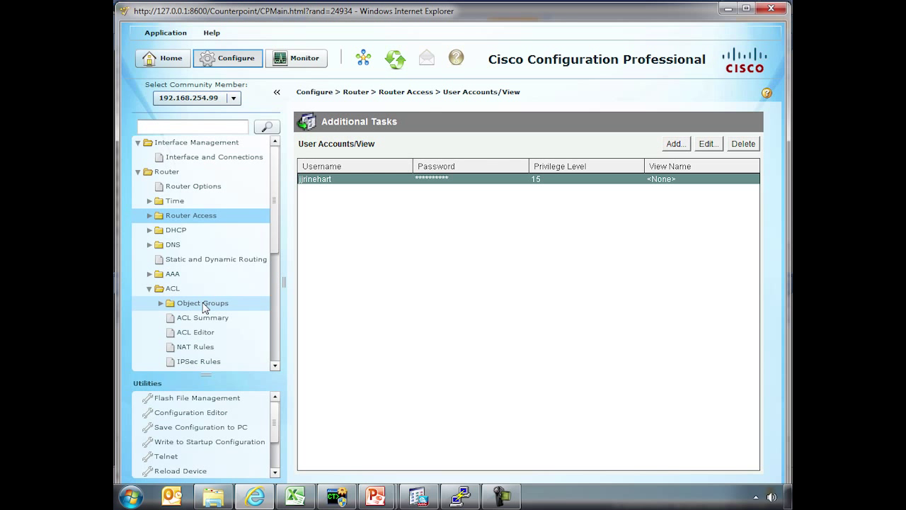
left_click(160, 304)
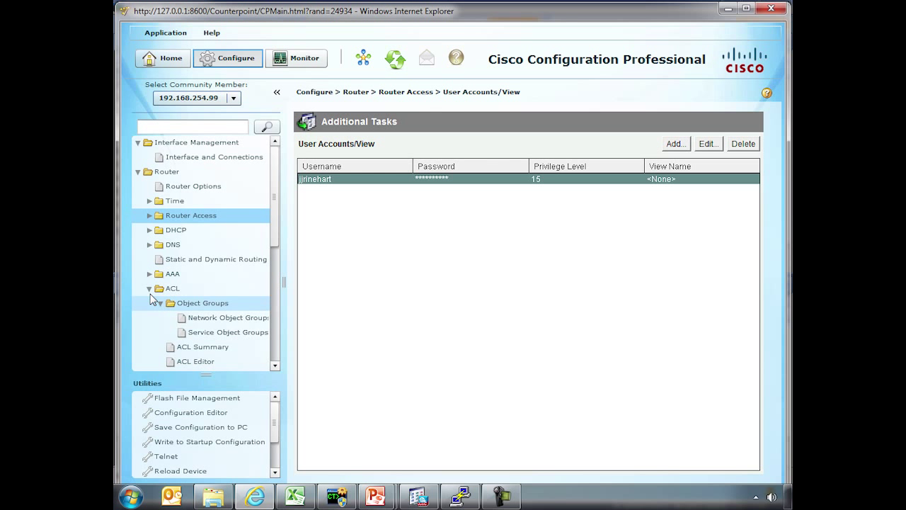
left_click(150, 288)
- Show Static and Dynamic Routing with EIGRP AS 100 selected, and expand Security > Firewall
left_click(177, 260)
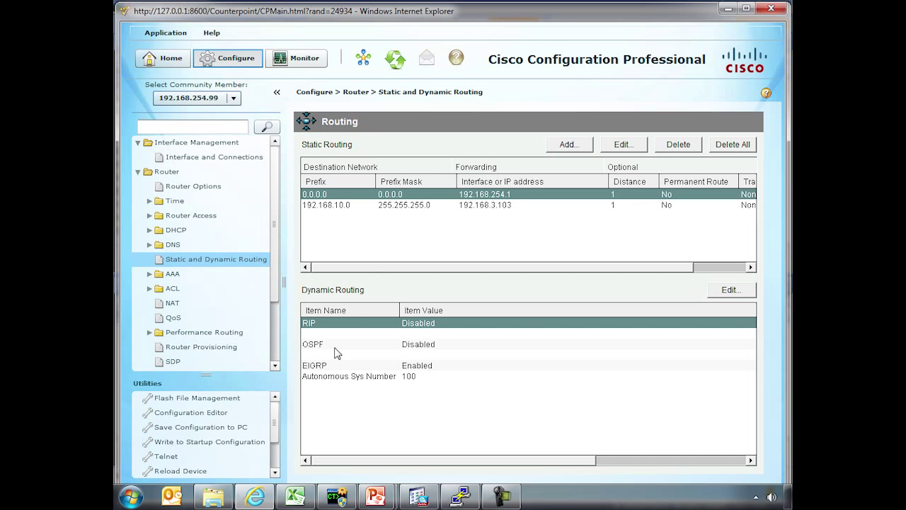
left_click(328, 367)
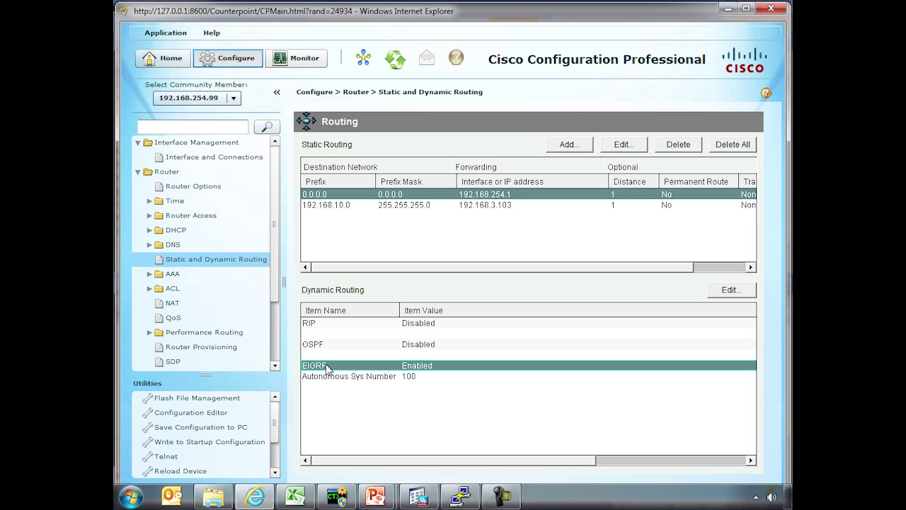
left_click(136, 172)
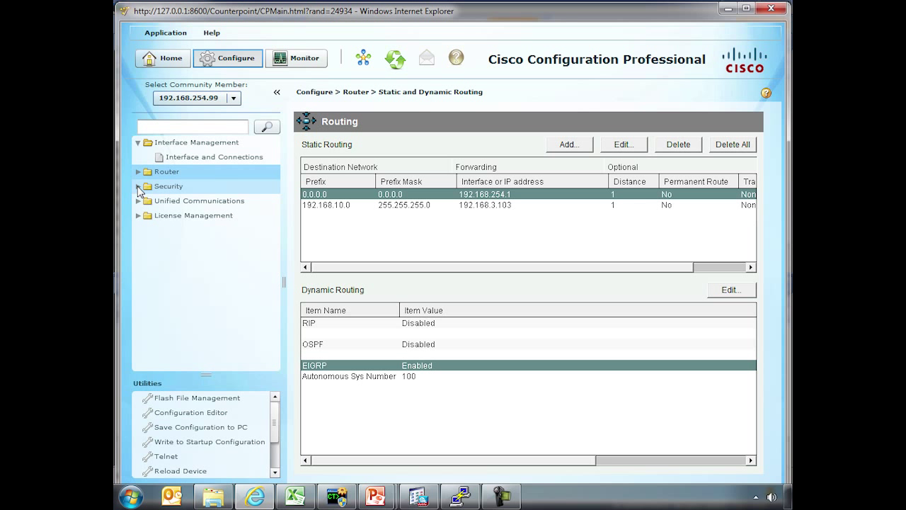
left_click(138, 186)
left_click(148, 201)
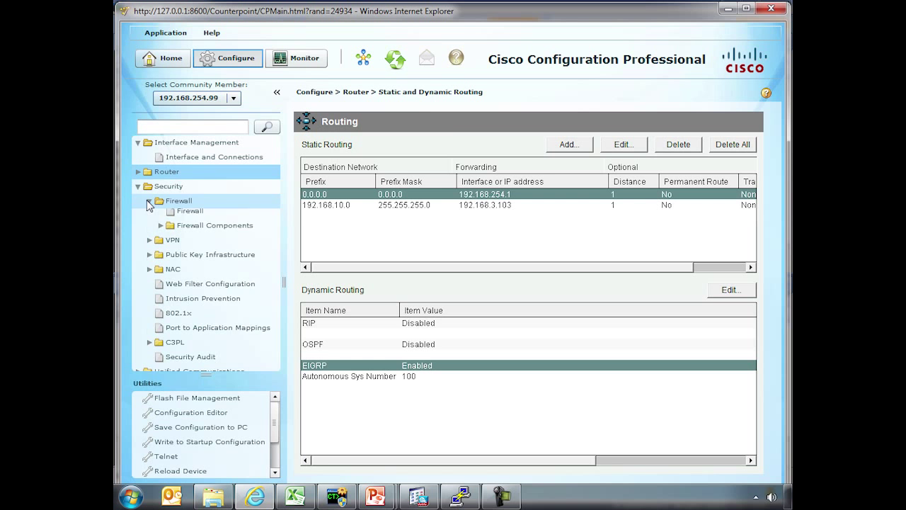
- Launch the Basic Firewall wizard from Security > Firewall > Firewall
left_click(186, 216)
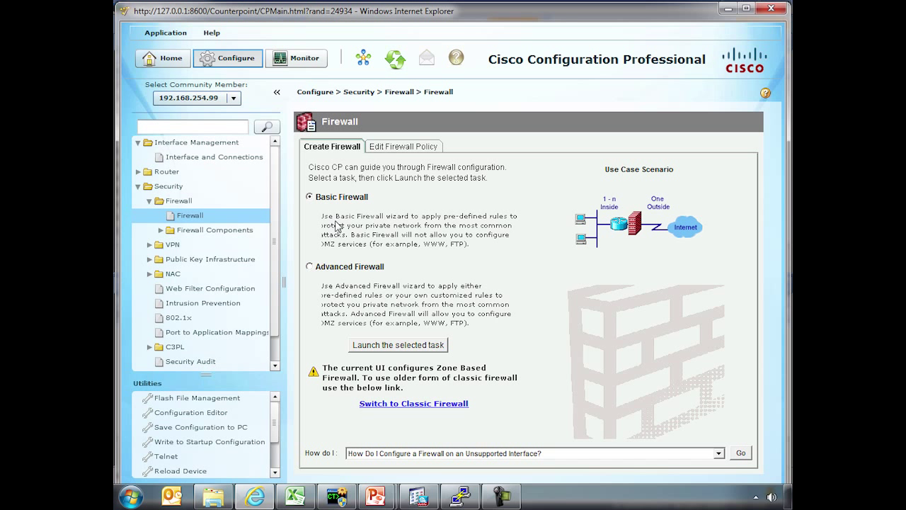
left_click(422, 403)
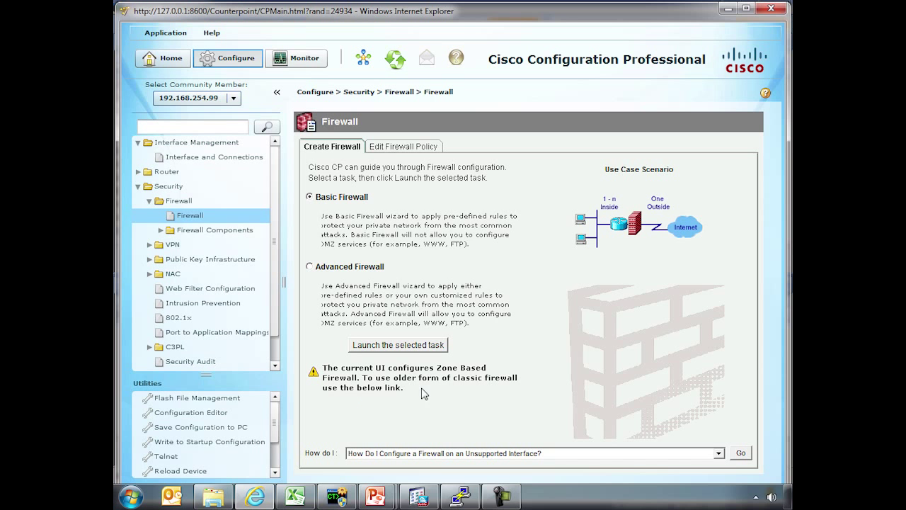
left_click(416, 345)
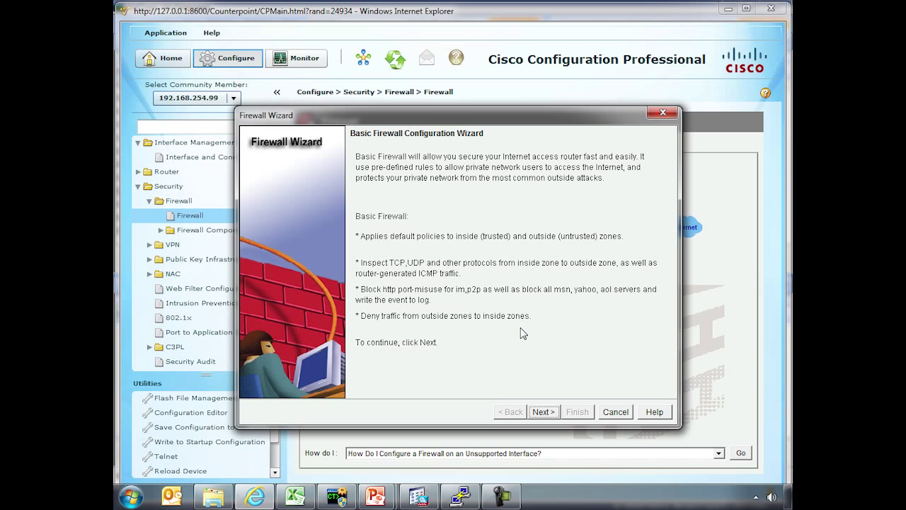
- Mark FastEthernet0/0.33 trusted and allow secure Cisco CP access from outside interfaces
left_click(542, 411)
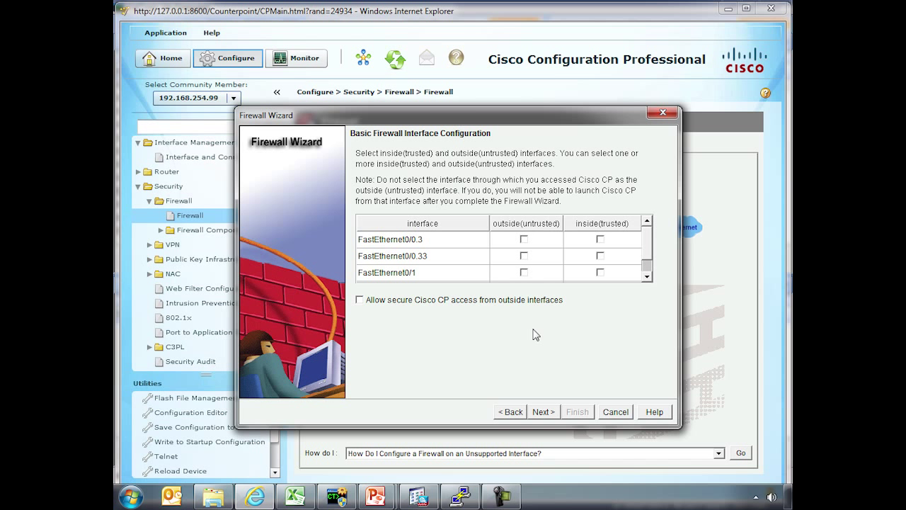
left_click(601, 257)
left_click(359, 300)
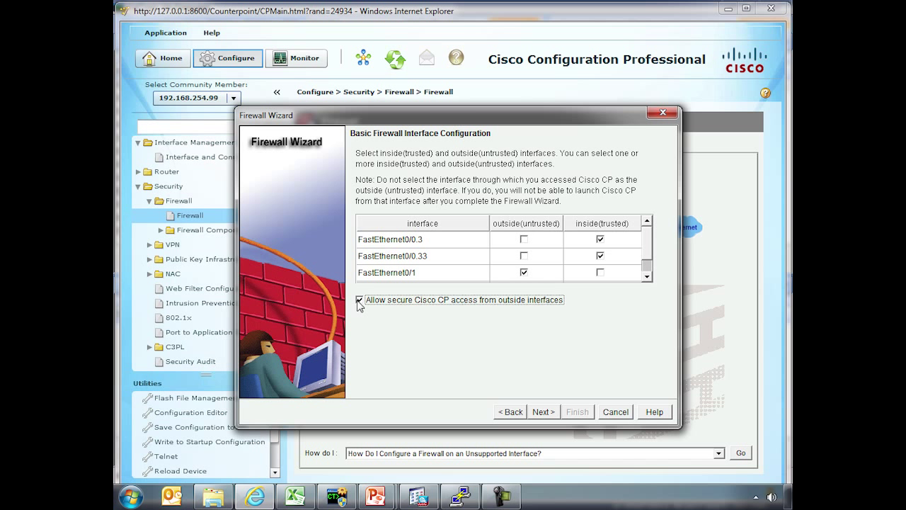
left_click(544, 412)
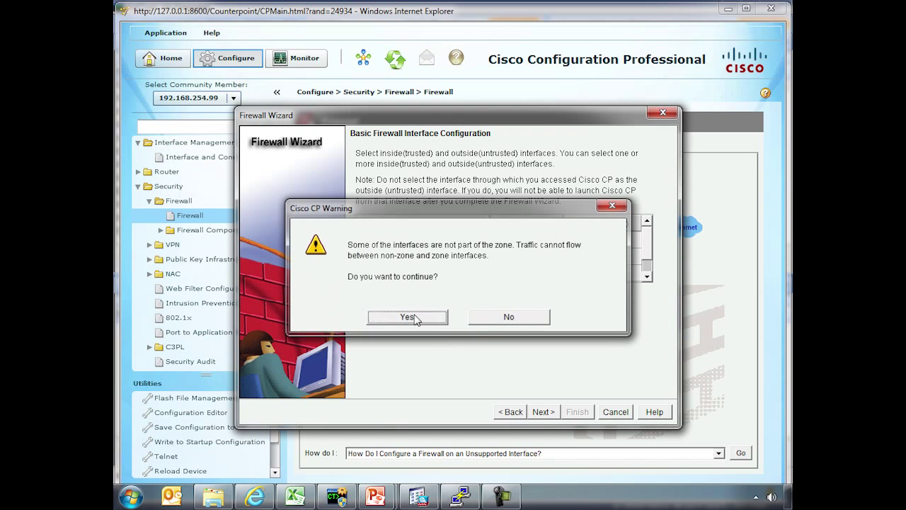
left_click(415, 321)
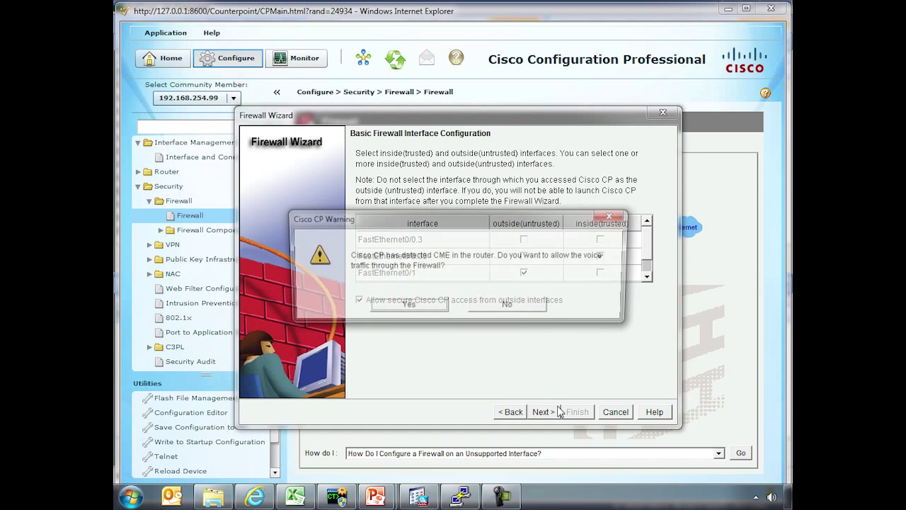
- Decline voice traffic, set the remote access source to Host IP address, and cancel the wizard
left_click(509, 306)
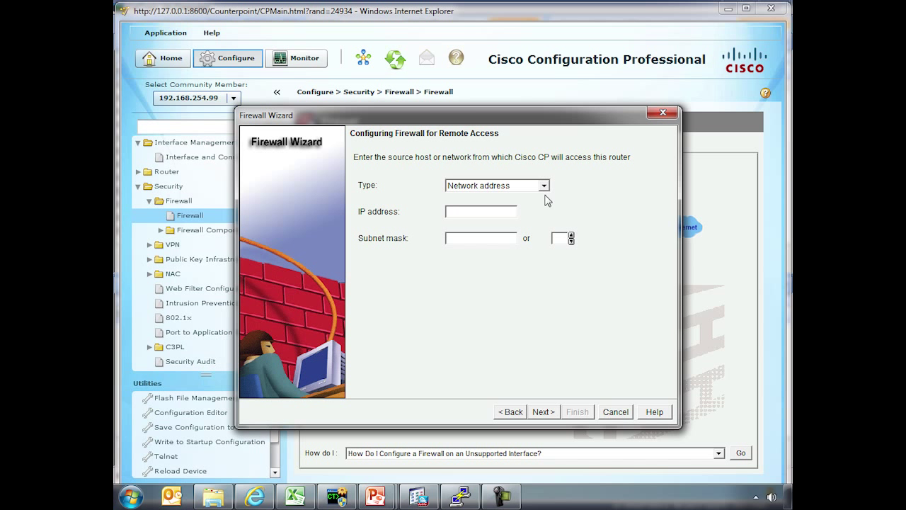
left_click(544, 186)
left_click(533, 209)
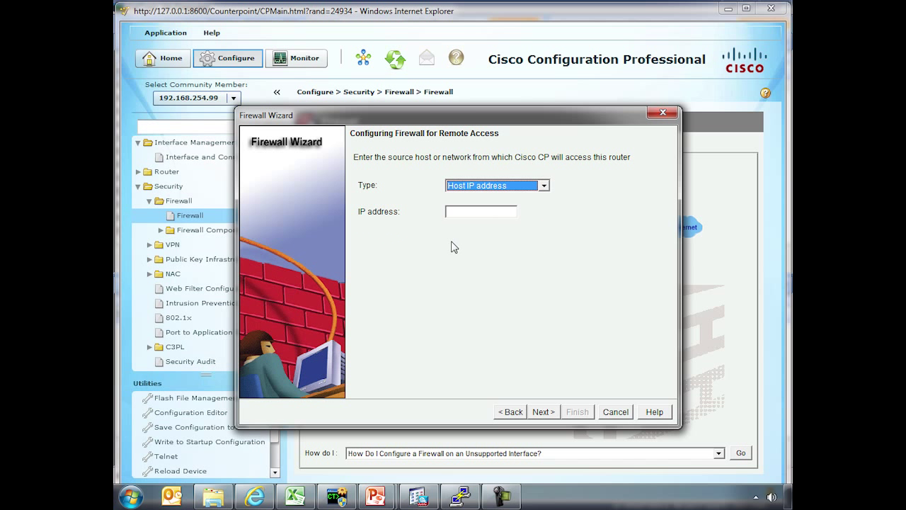
left_click(616, 411)
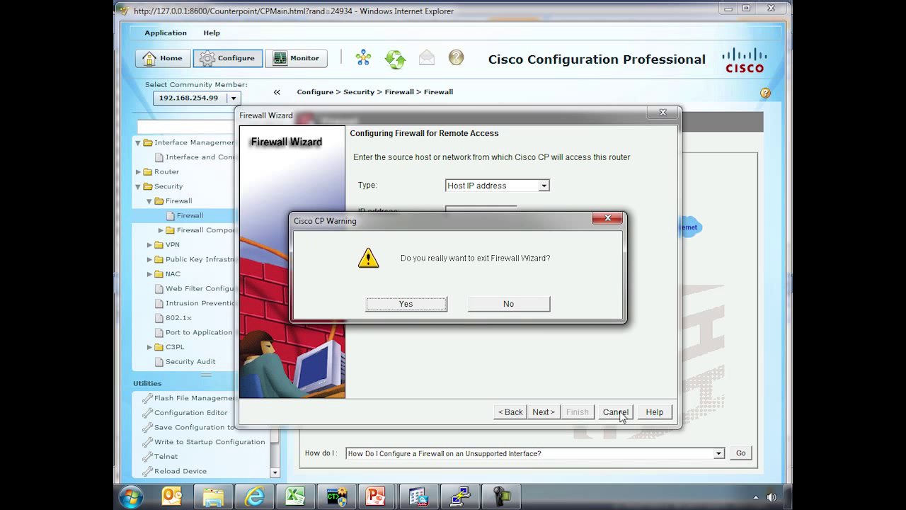
- Exit the firewall wizard unapplied, open Site-to-Site VPN, and collapse the VPN and Security menus
left_click(425, 307)
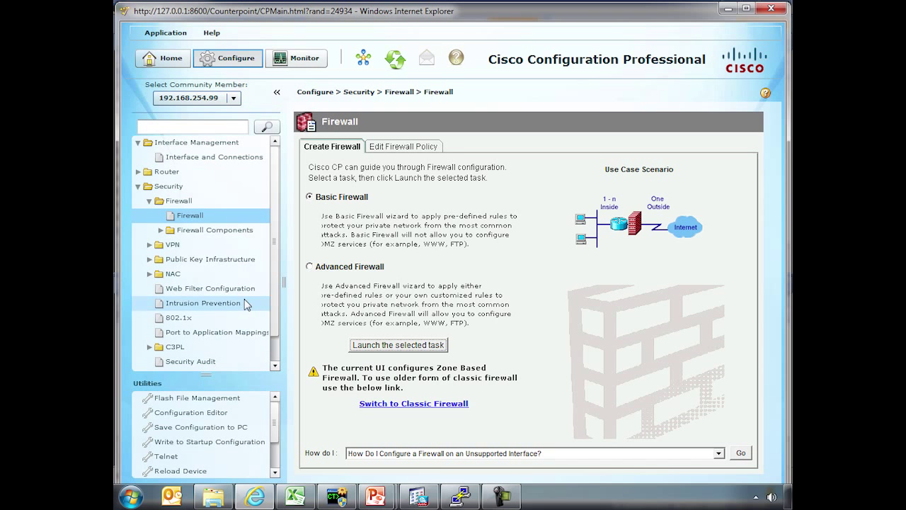
left_click(149, 244)
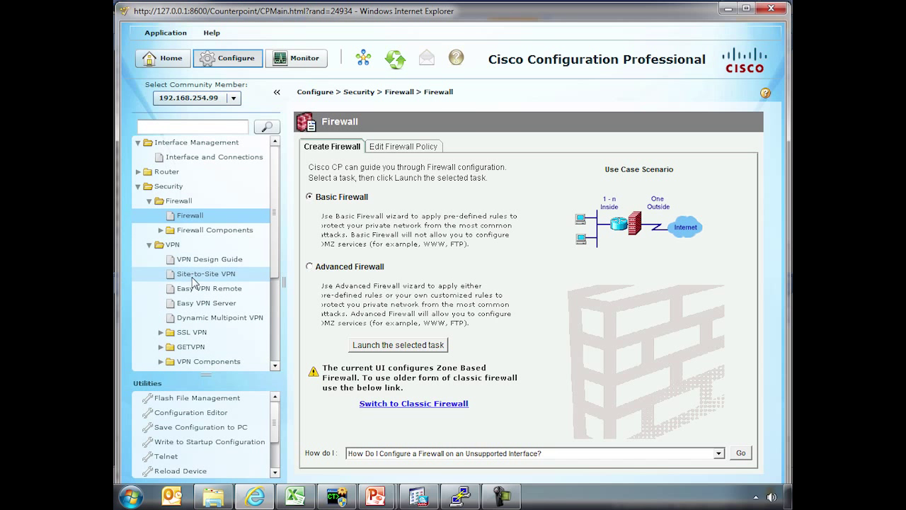
left_click(203, 274)
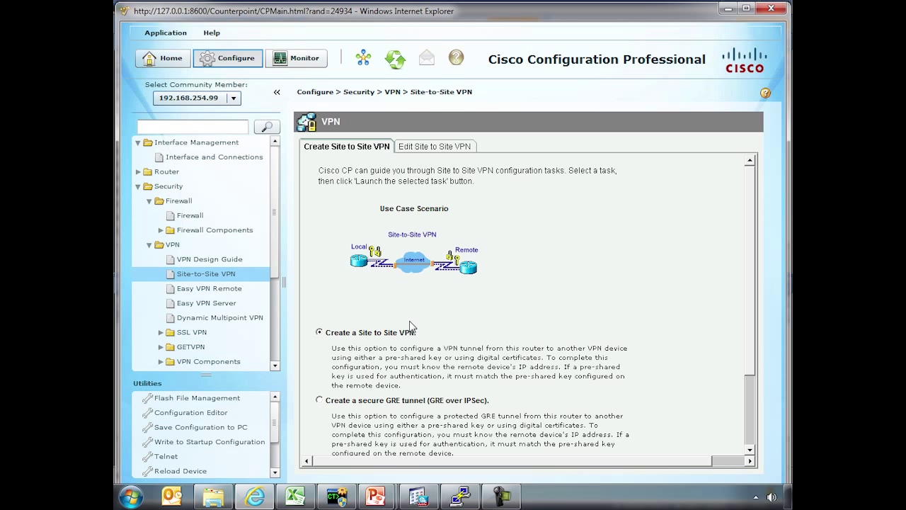
left_click(149, 245)
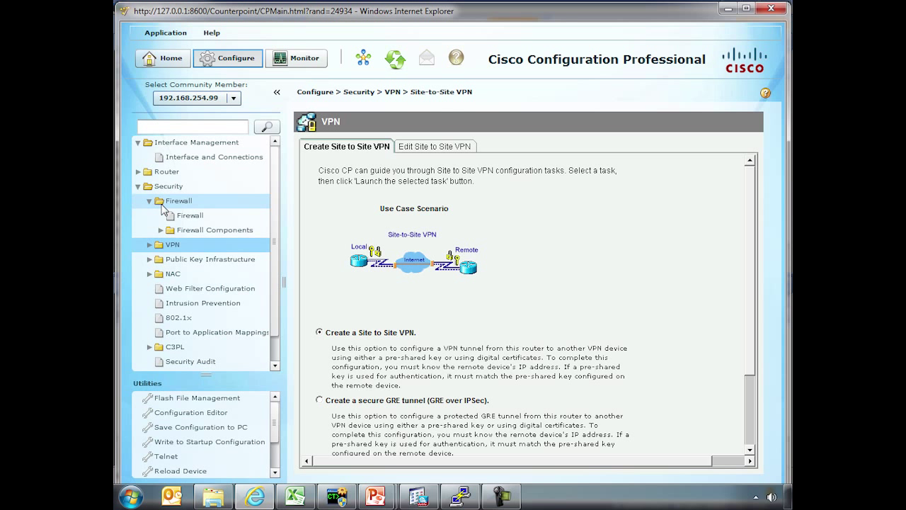
left_click(139, 188)
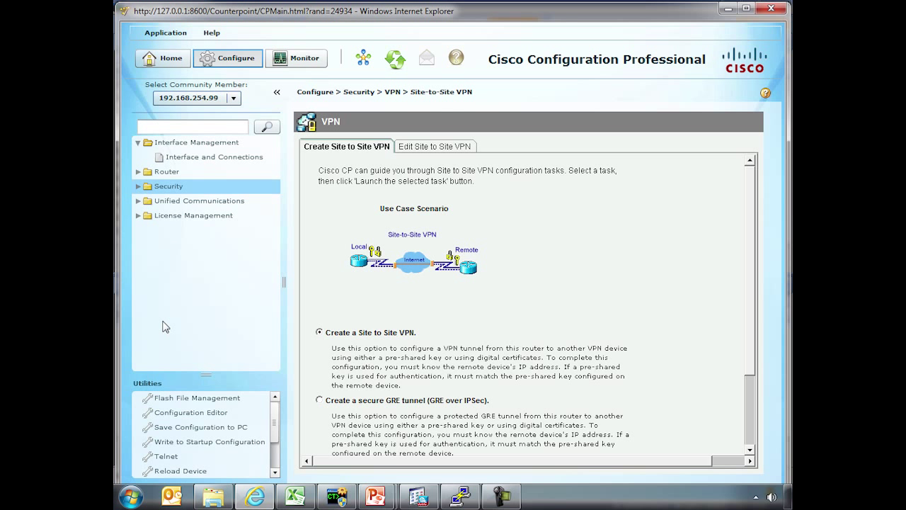
- Open Flash File Management under Utilities to list the IOS image and ICND1-R4-Config
left_click(191, 397)
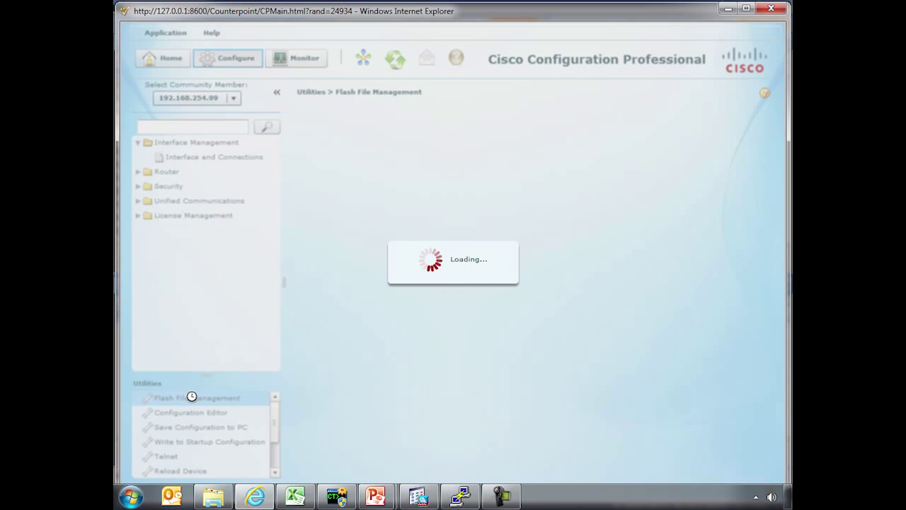